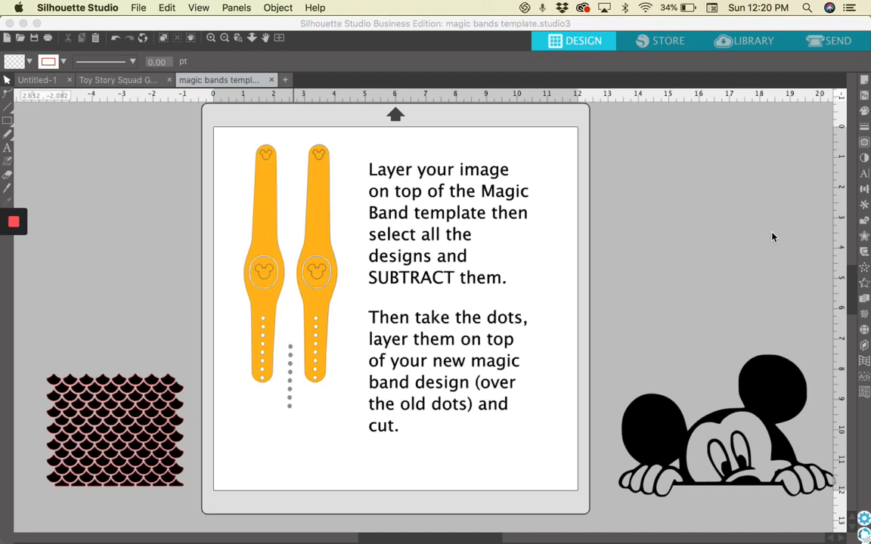
Step: Delete the instruction text block and move the second magic band template to the middle of the page
click(455, 309)
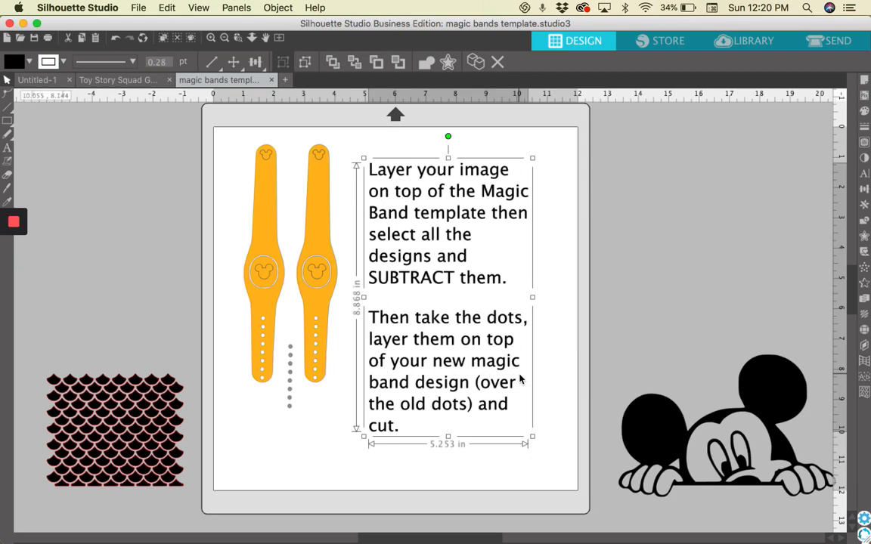
key(Delete)
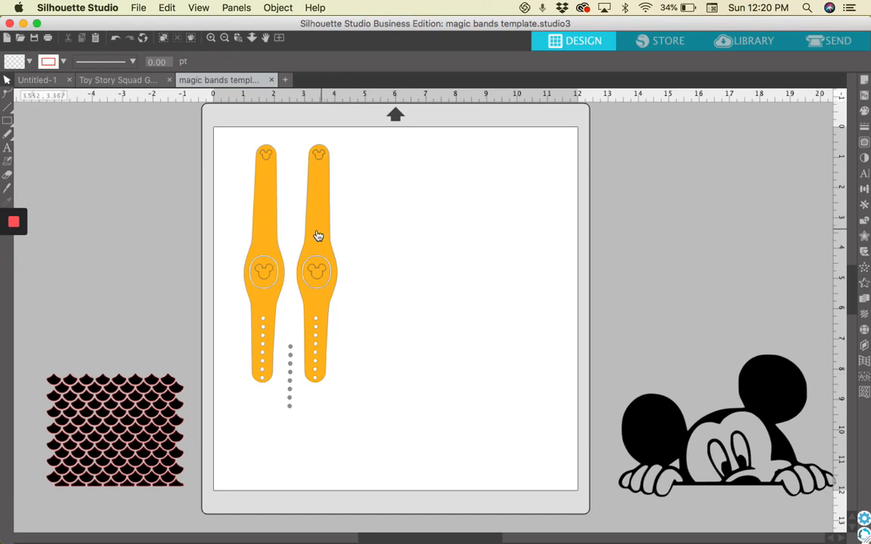
drag(330, 234, 406, 271)
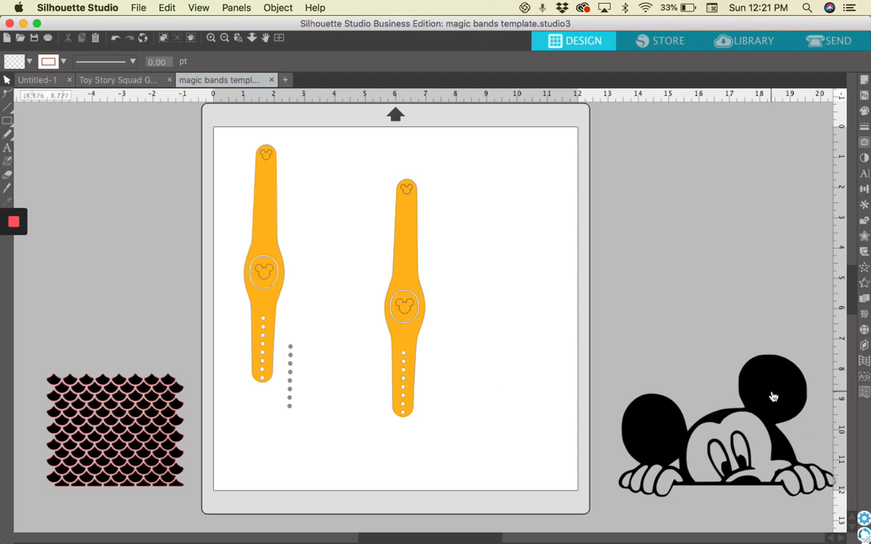
Step: Bring the peeking Mickey graphic beside the separated band and scale it down to about 2.67 in wide
drag(756, 376, 605, 231)
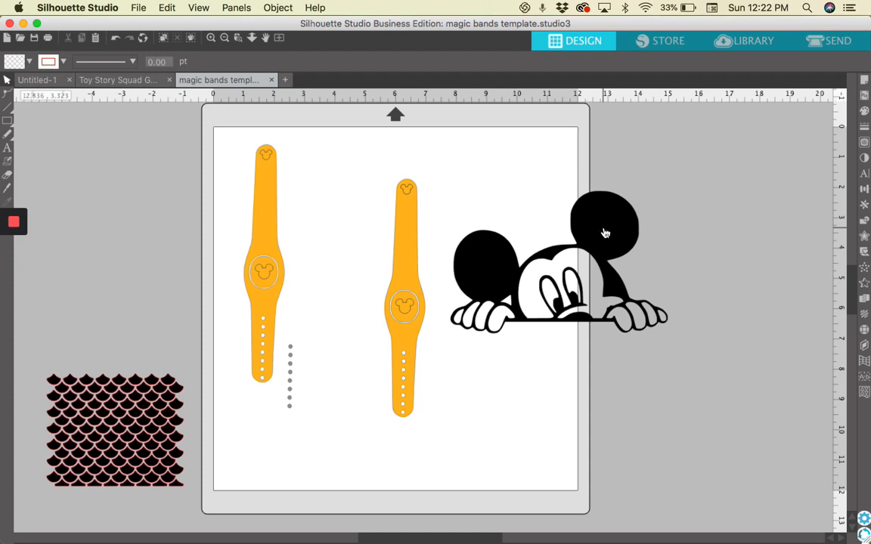
click(604, 232)
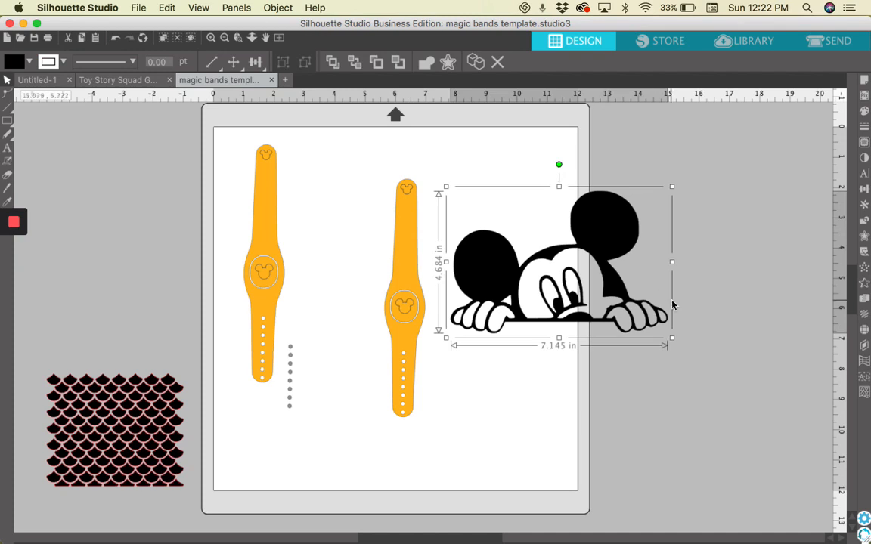
drag(671, 337, 535, 249)
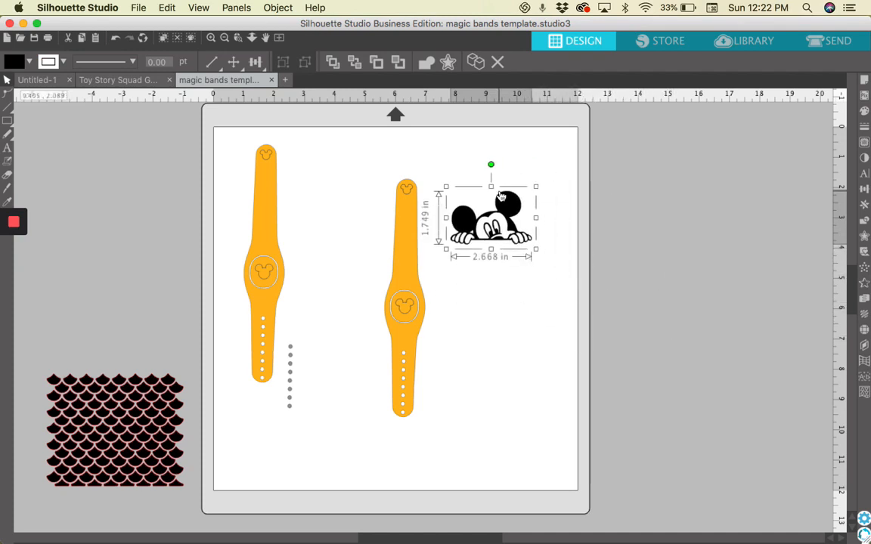
Step: Rotate the peeking Mickey graphic to 270°
click(864, 188)
click(689, 125)
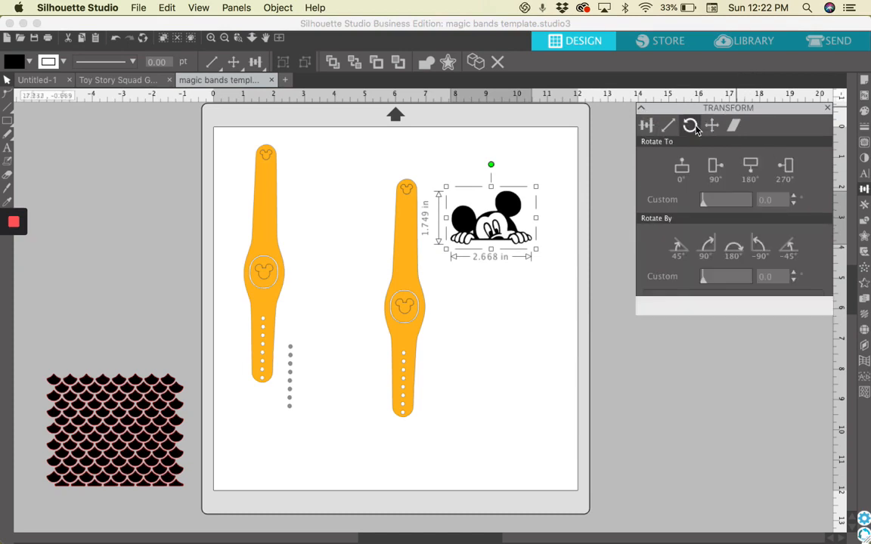
click(785, 166)
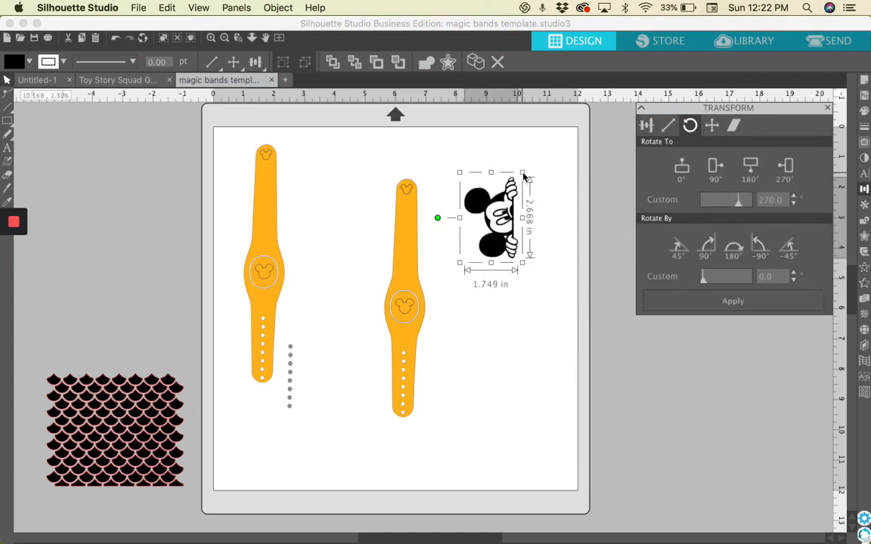
Step: Place the rotated Mickey on the separated band's upper strap, below the small Mickey head, and shrink it to about 0.67 × 1.02 in
drag(521, 173, 412, 227)
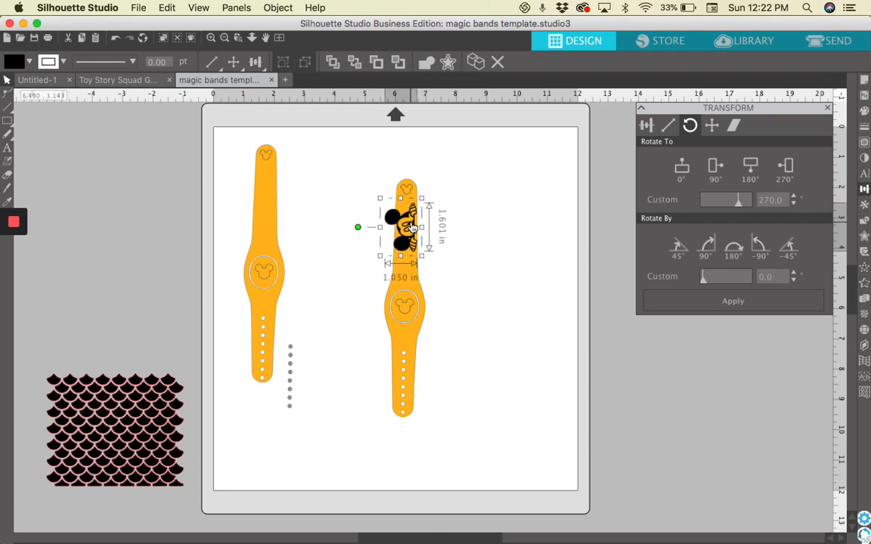
drag(381, 258, 398, 244)
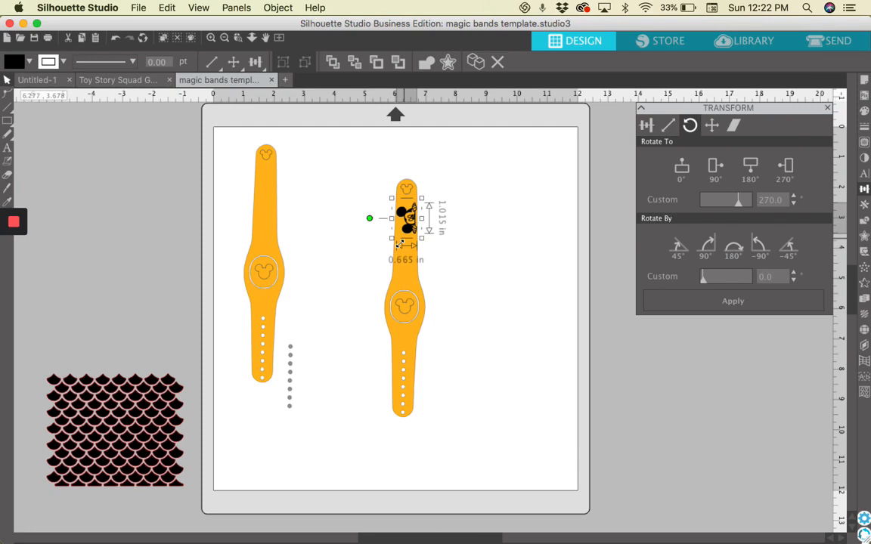
click(210, 39)
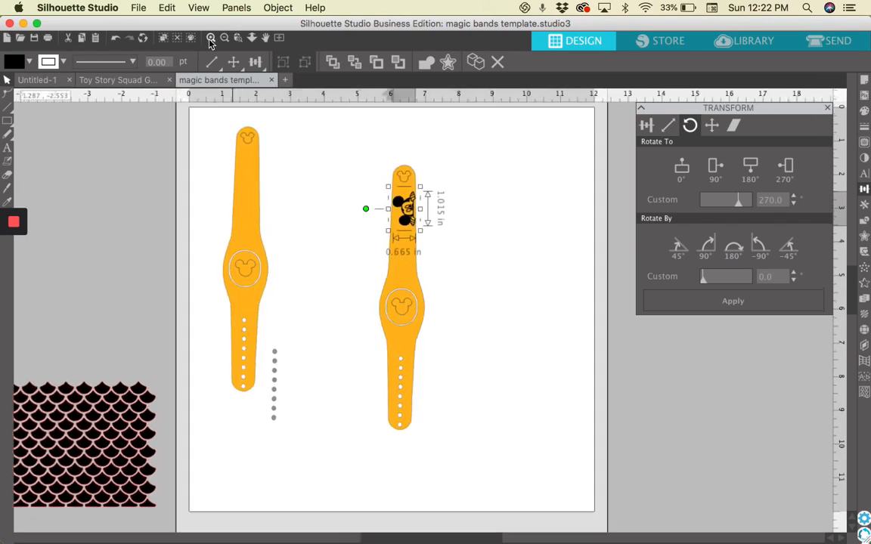
click(210, 39)
click(211, 40)
click(210, 40)
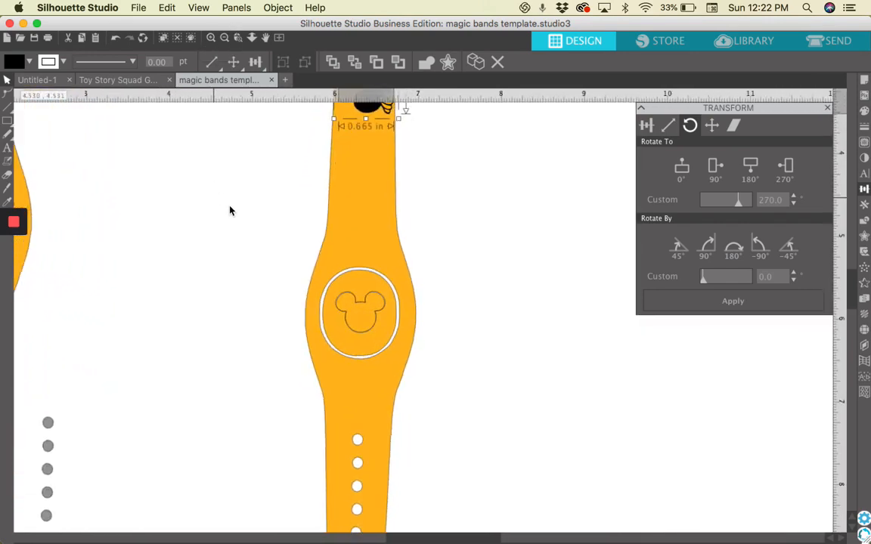
scroll(231, 210, up, 5)
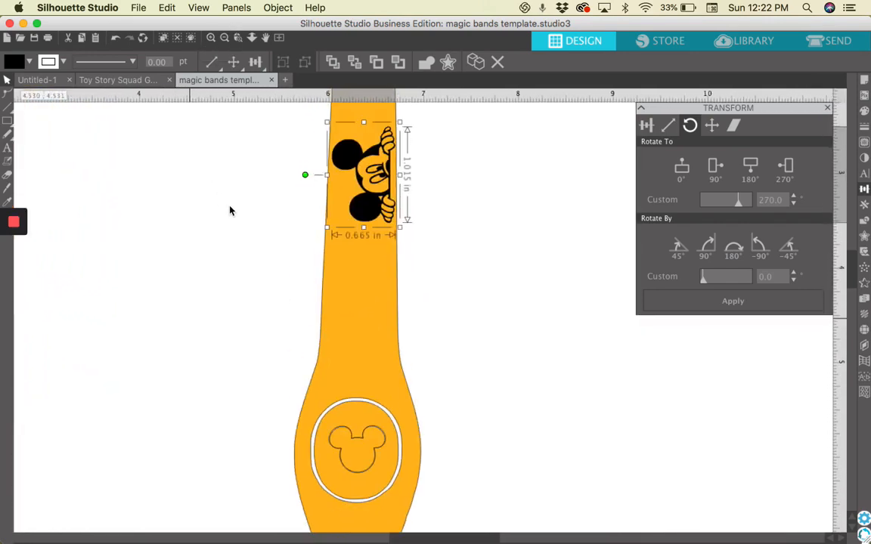
click(464, 226)
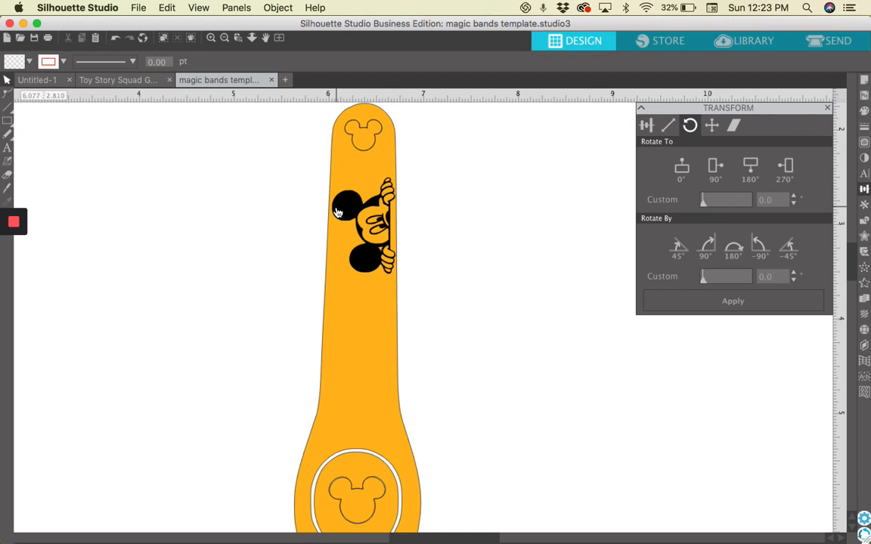
Step: Move the black scale pattern onto the page and lay it over the lower strap of the band with Mickey
click(224, 37)
click(224, 37)
click(226, 39)
click(225, 40)
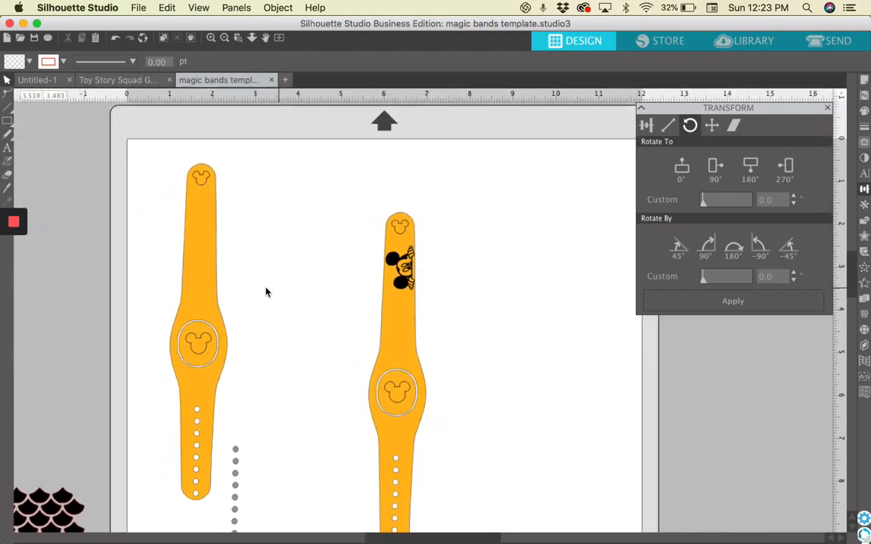
scroll(266, 291, down, 3)
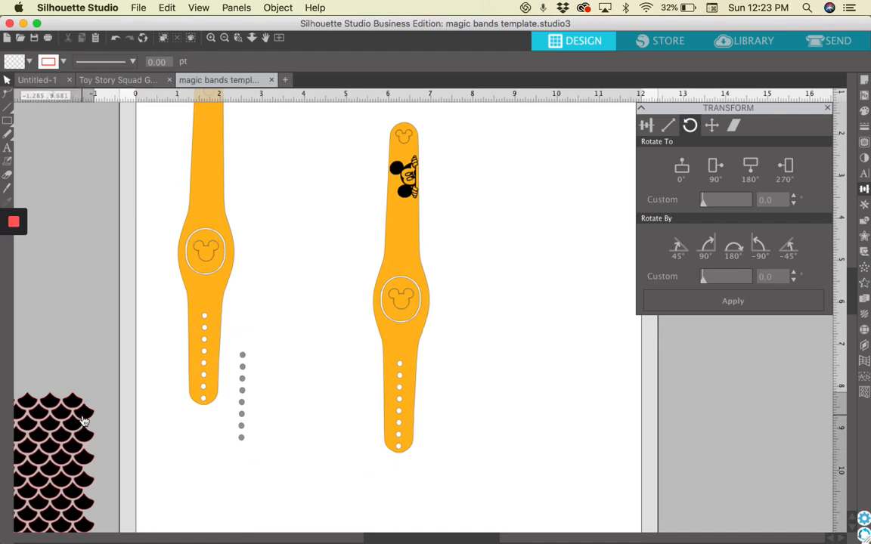
drag(84, 423, 641, 386)
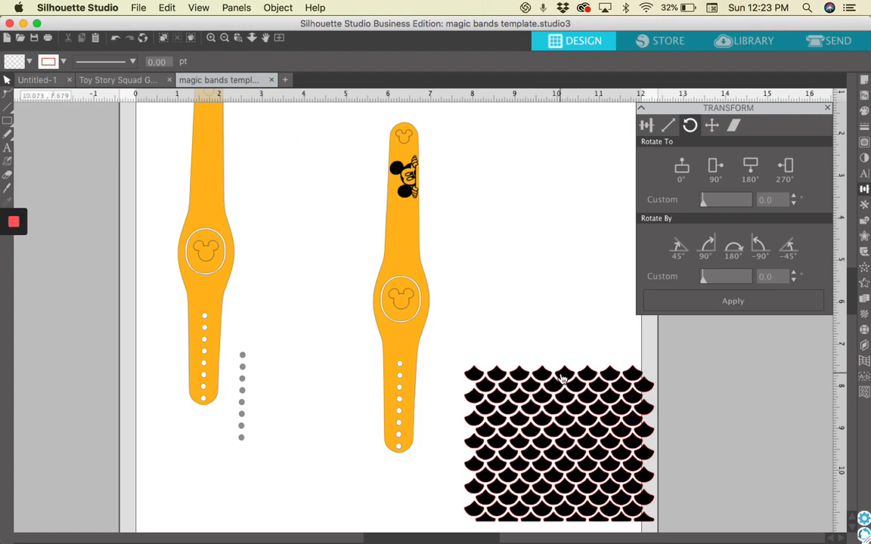
drag(565, 372, 396, 341)
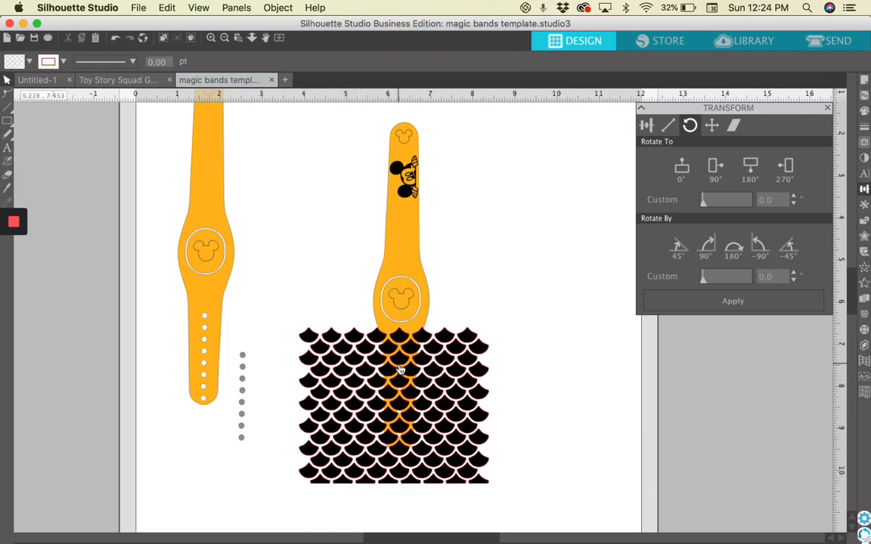
Step: Scale the pattern over the lower strap down proportionally to about 3.67 × 3.03 in
click(403, 480)
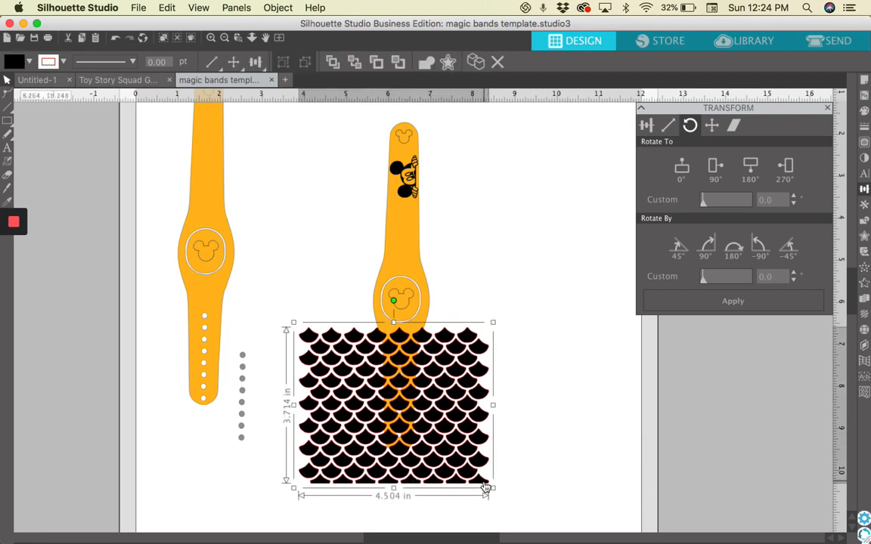
drag(492, 488, 458, 460)
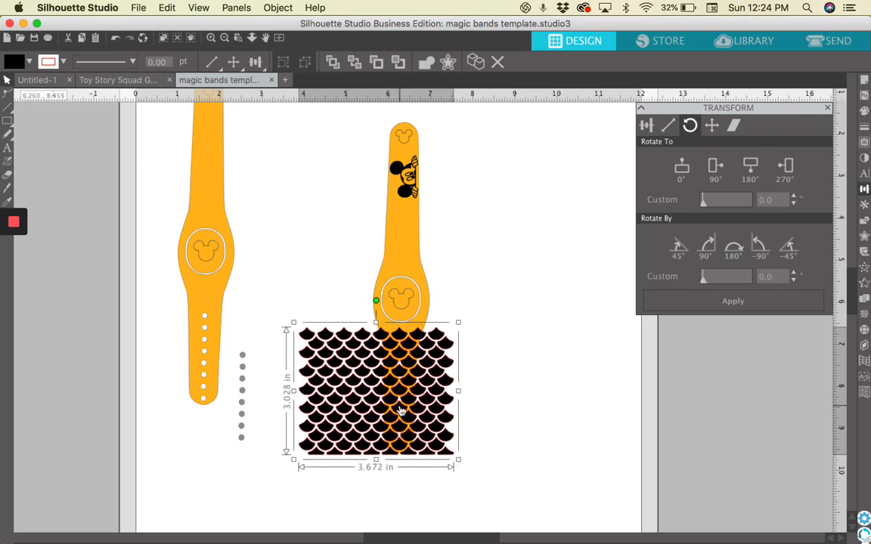
click(519, 418)
Step: Subtract the scale pattern from the magic band underneath it
drag(326, 267, 476, 451)
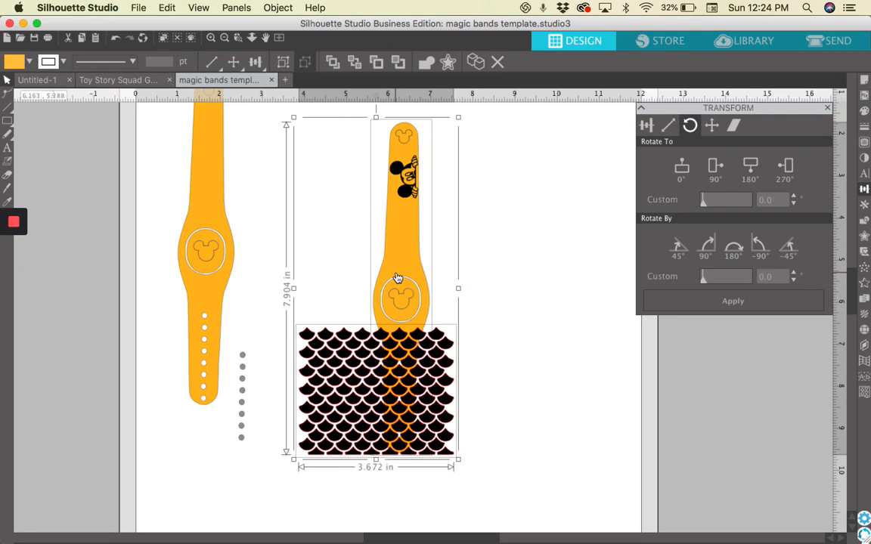
click(862, 224)
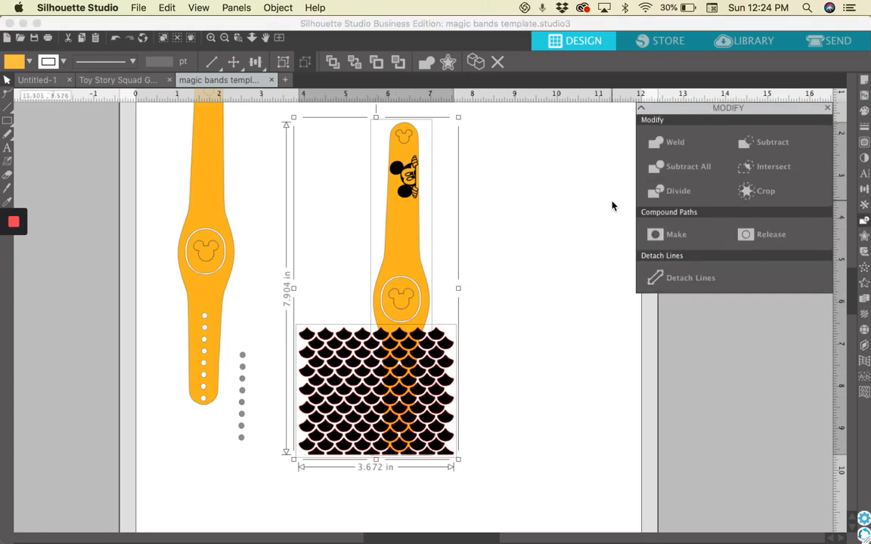
click(793, 143)
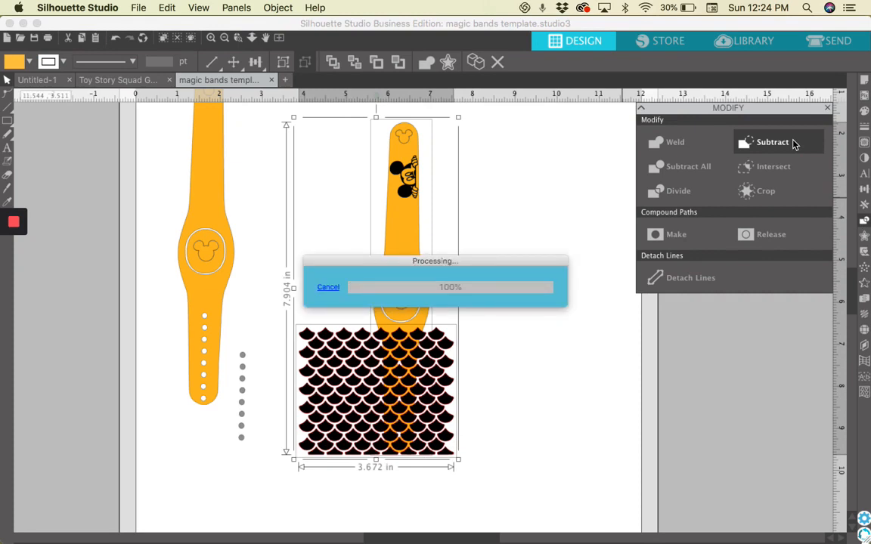
click(622, 356)
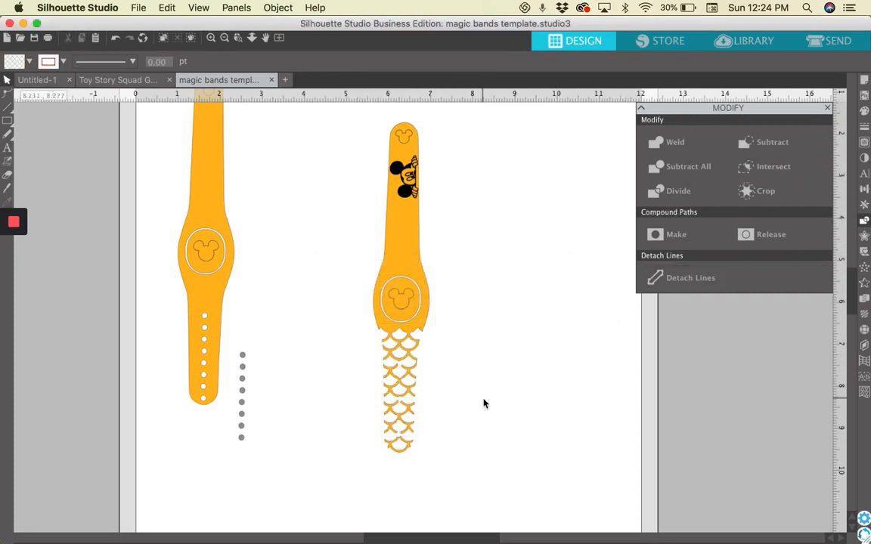
Step: Move the column of gray dots onto the scale-cut lower strap, centered over the old hole positions
scroll(482, 402, down, 1)
click(211, 38)
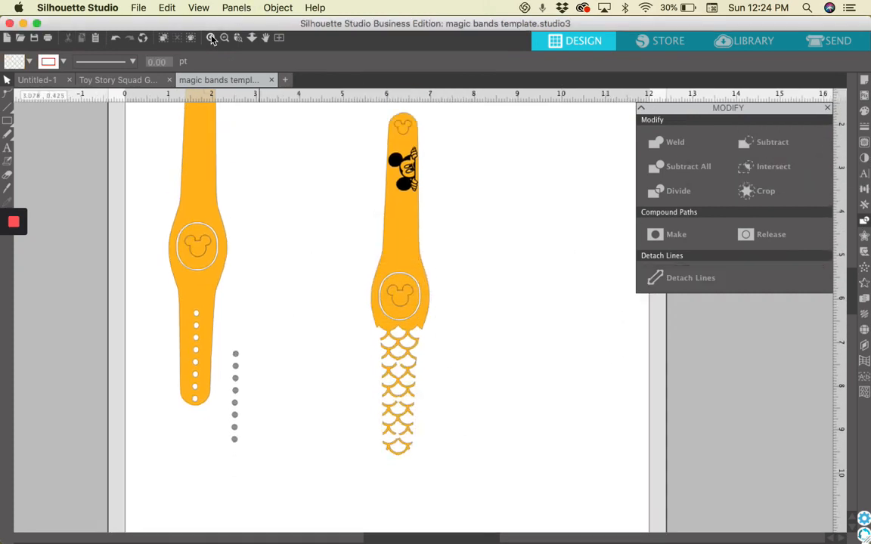
click(211, 39)
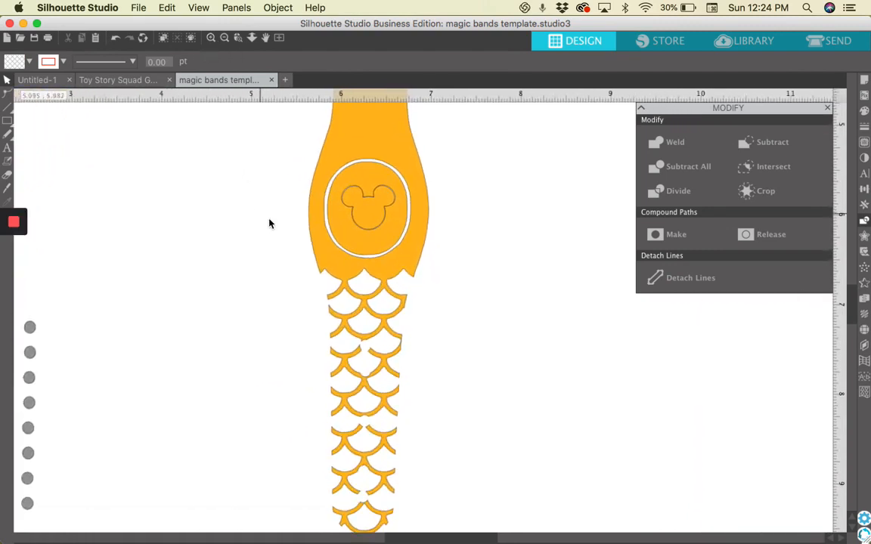
scroll(223, 326, down, 2)
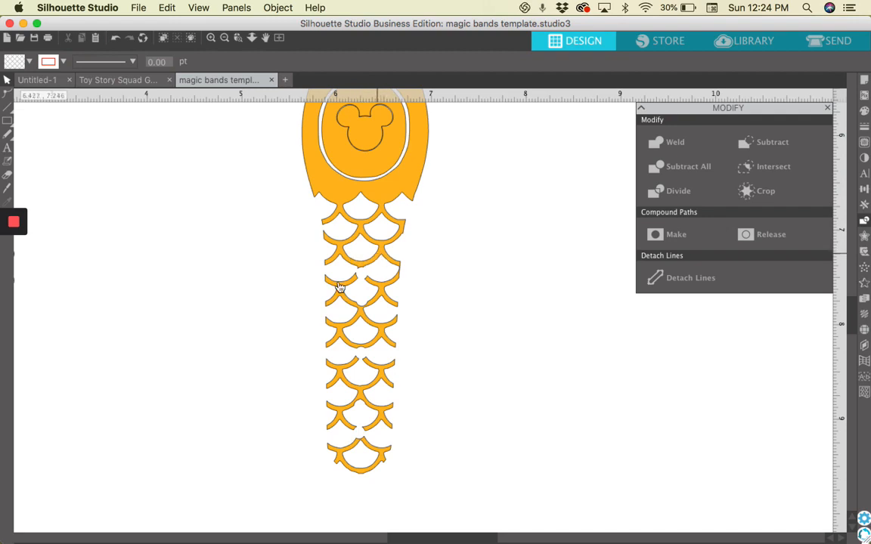
scroll(260, 303, left, 1)
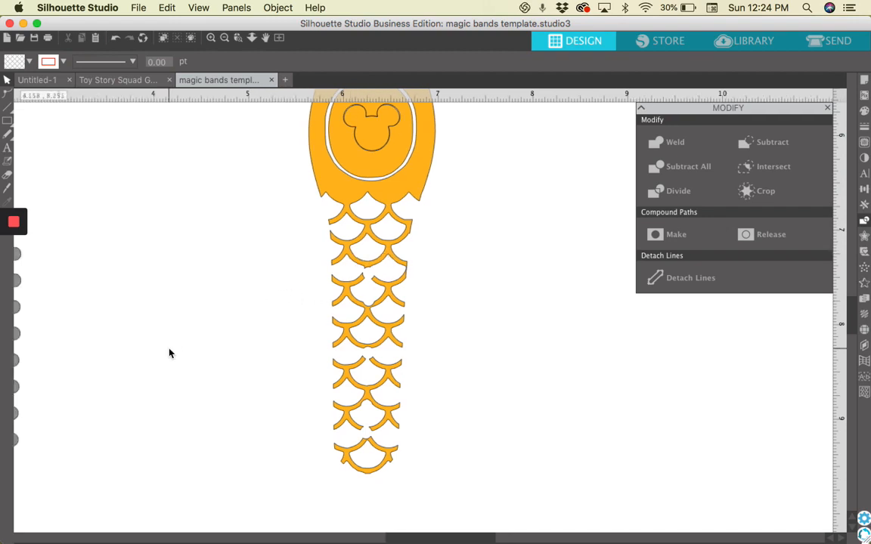
scroll(158, 321, left, 4)
click(46, 255)
drag(46, 255, 264, 269)
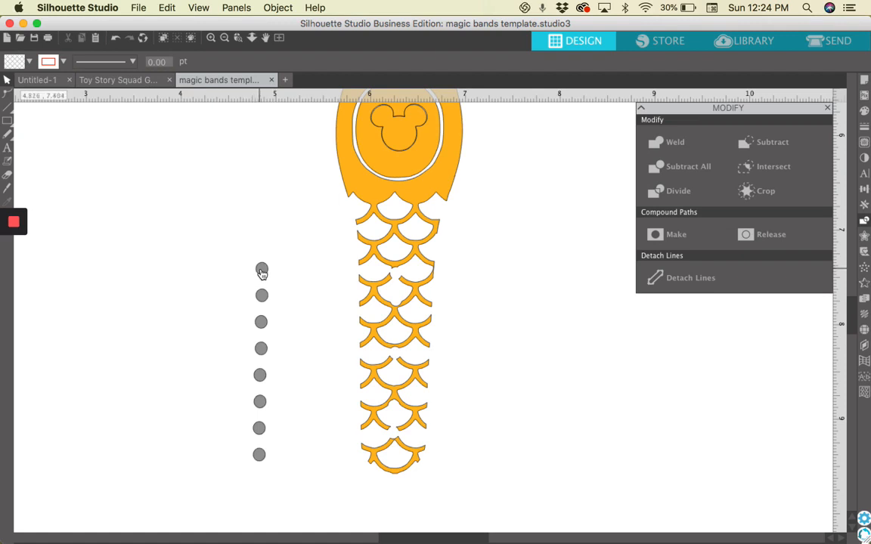
drag(261, 274, 395, 278)
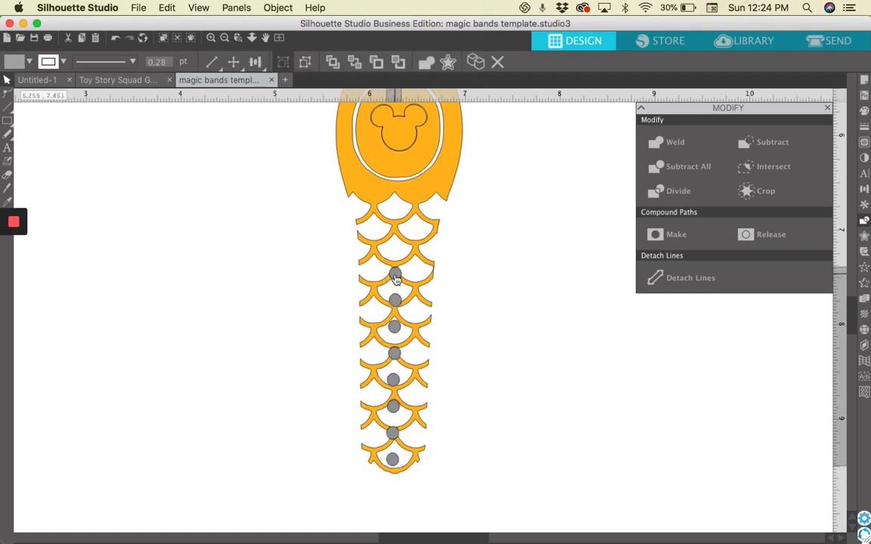
key(Escape)
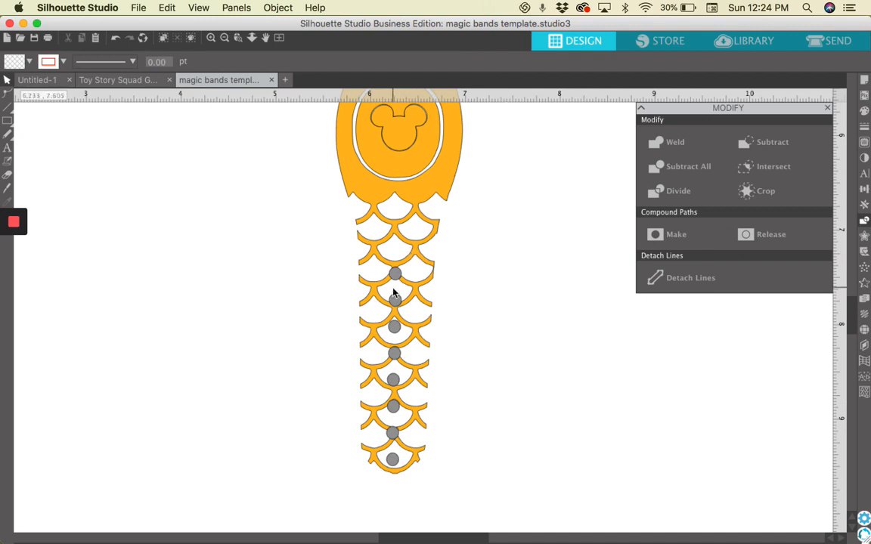